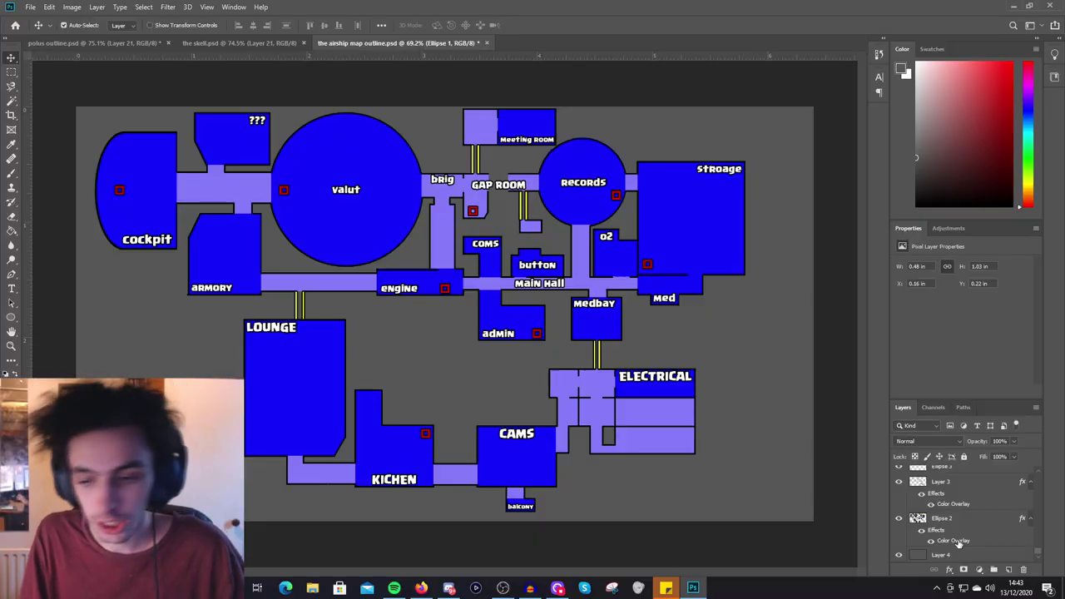
scroll(958, 540, down, 3)
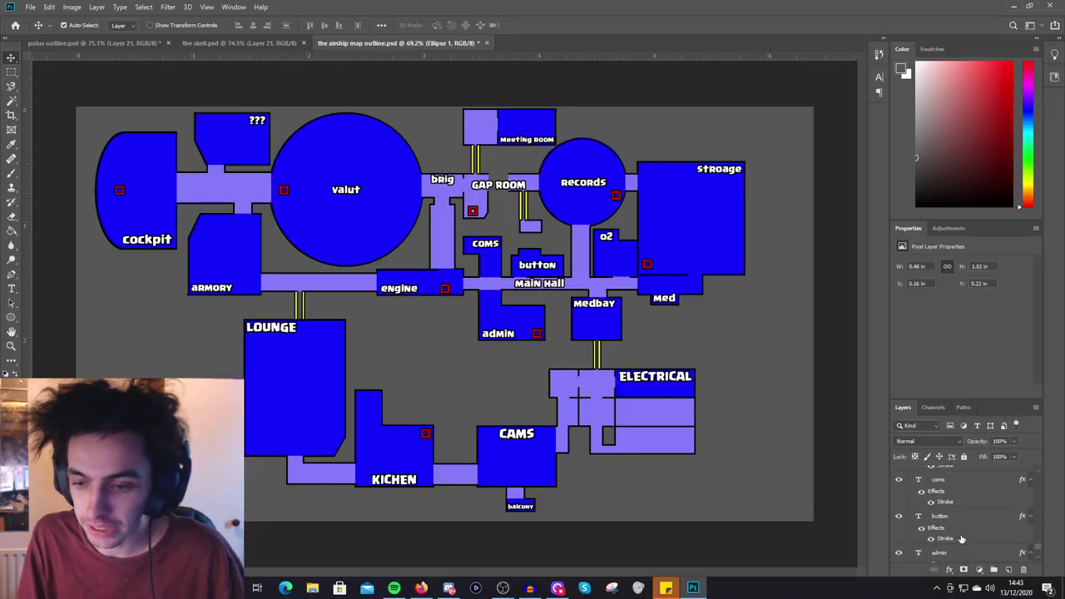
scroll(961, 538, down, 5)
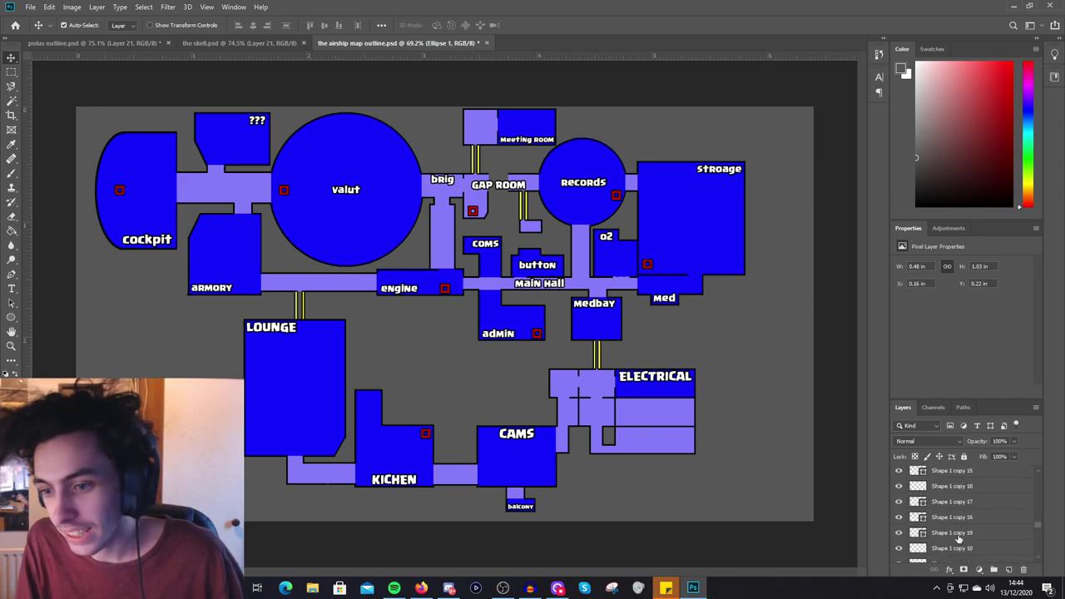
scroll(958, 539, down, 5)
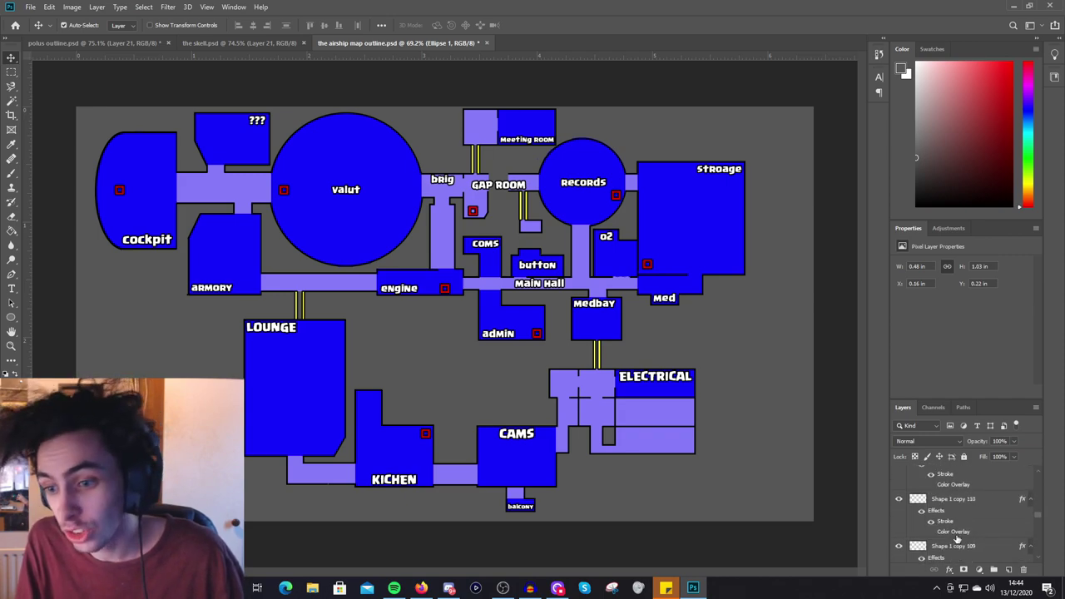
scroll(956, 540, down, 5)
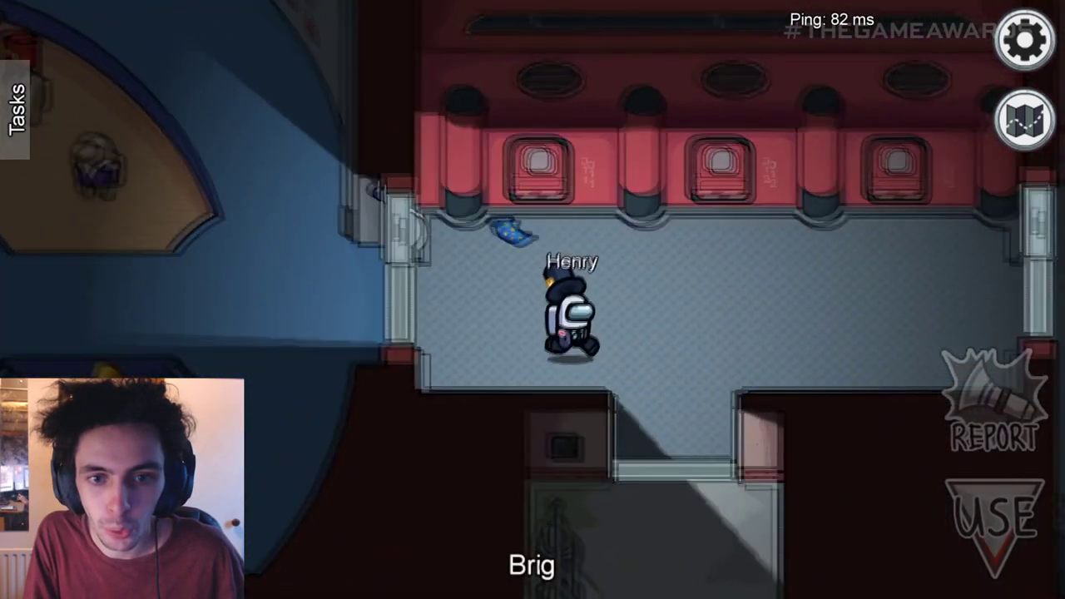
Advance the Among Us trailer with keyboard controls to the Kitchen vent scene
key(s)
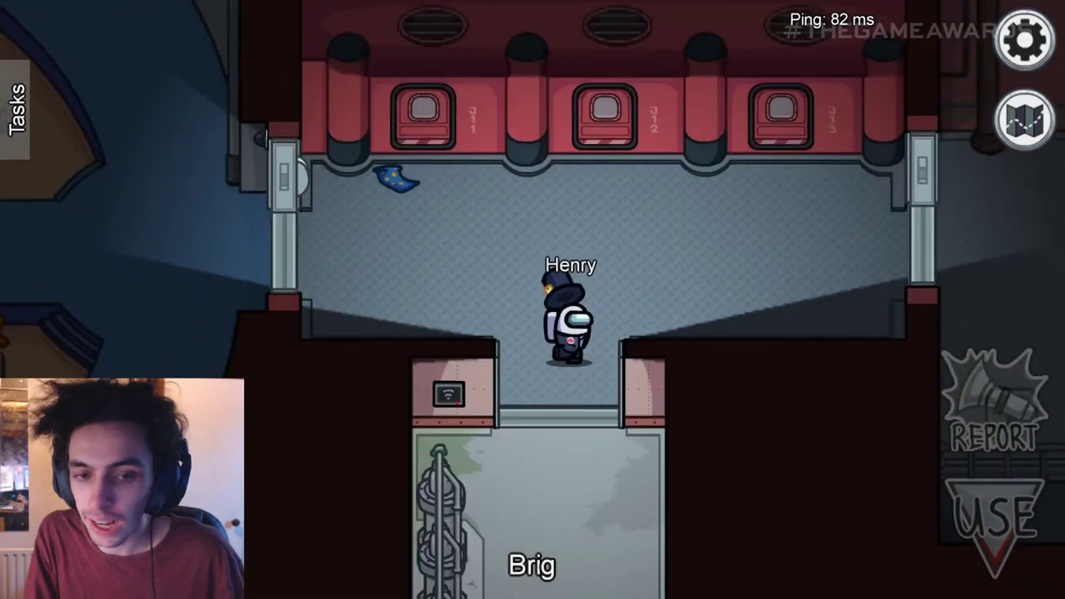
key(e)
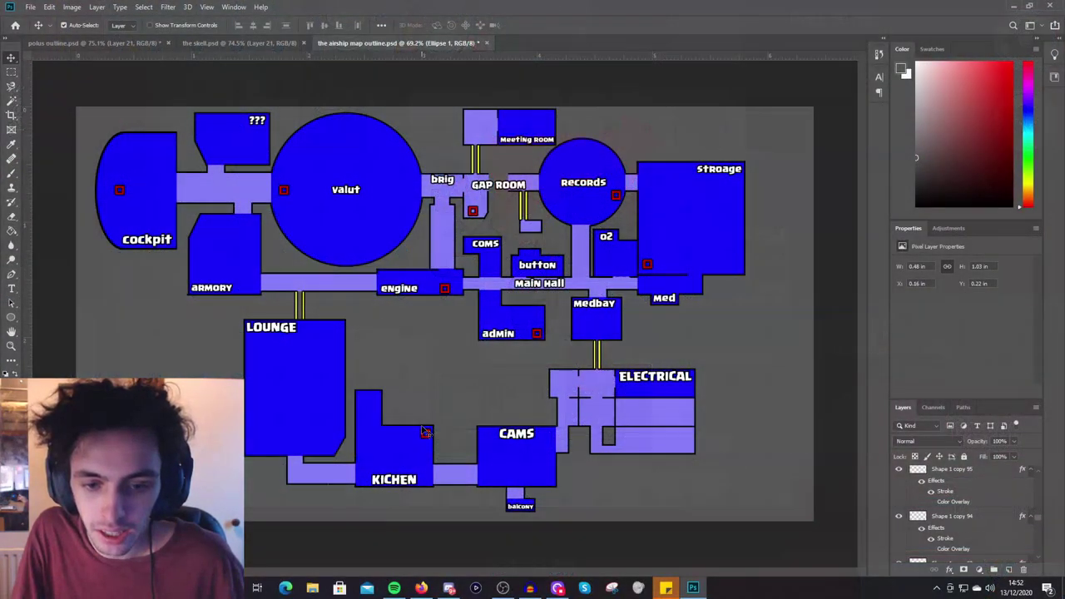
Nudge the red vent square into place inside the Kitchen room on the Airship map
drag(425, 430, 427, 434)
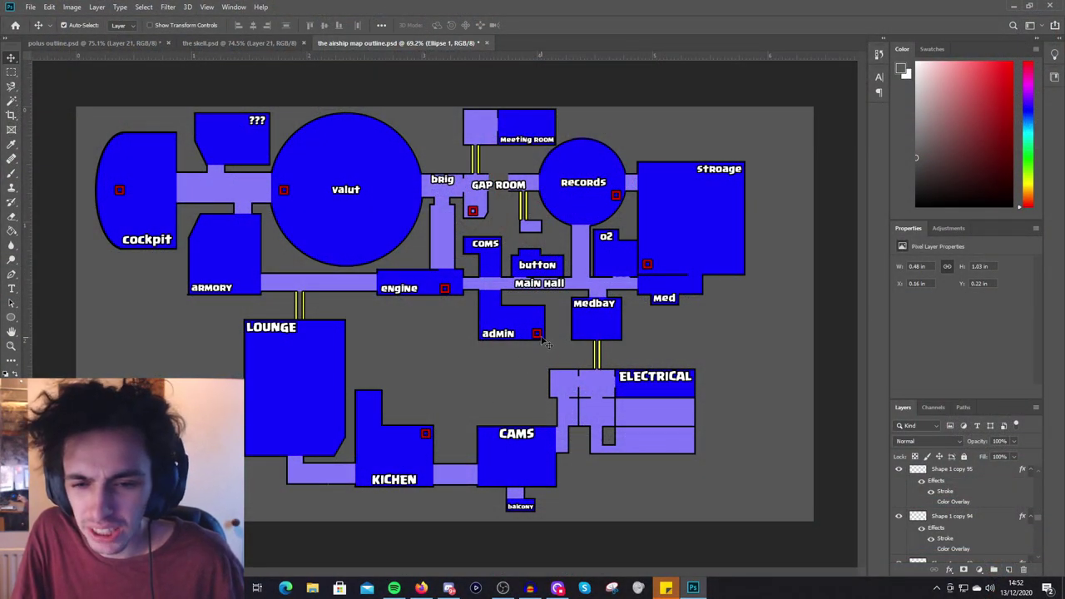